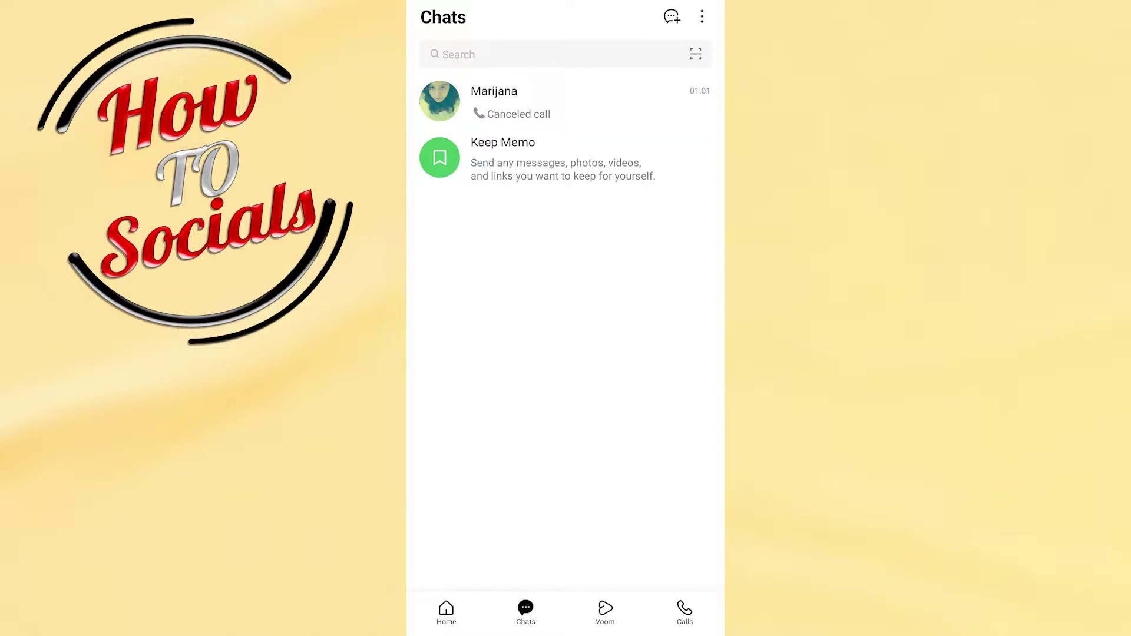
Open the contact's conversation and bring up its chat settings menu
{"action": "left_click", "coordinate": [531, 101]}
{"action": "left_click", "coordinate": [701, 17]}
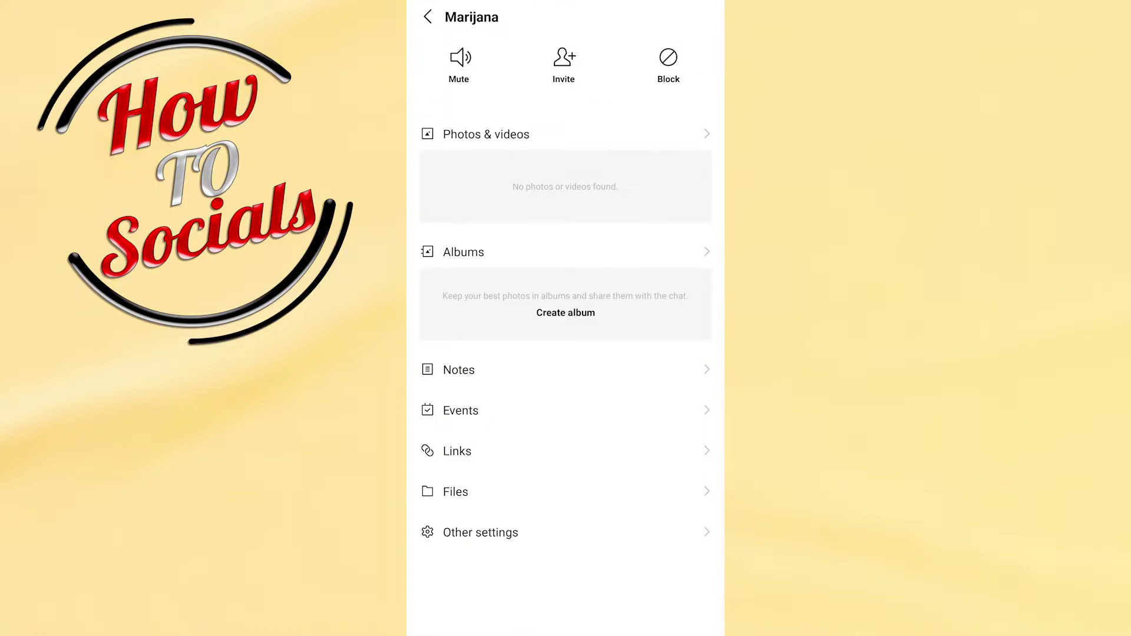
Delete the chat history from Other settings, confirm with OK, and reopen Other settings
{"action": "left_click", "coordinate": [597, 533]}
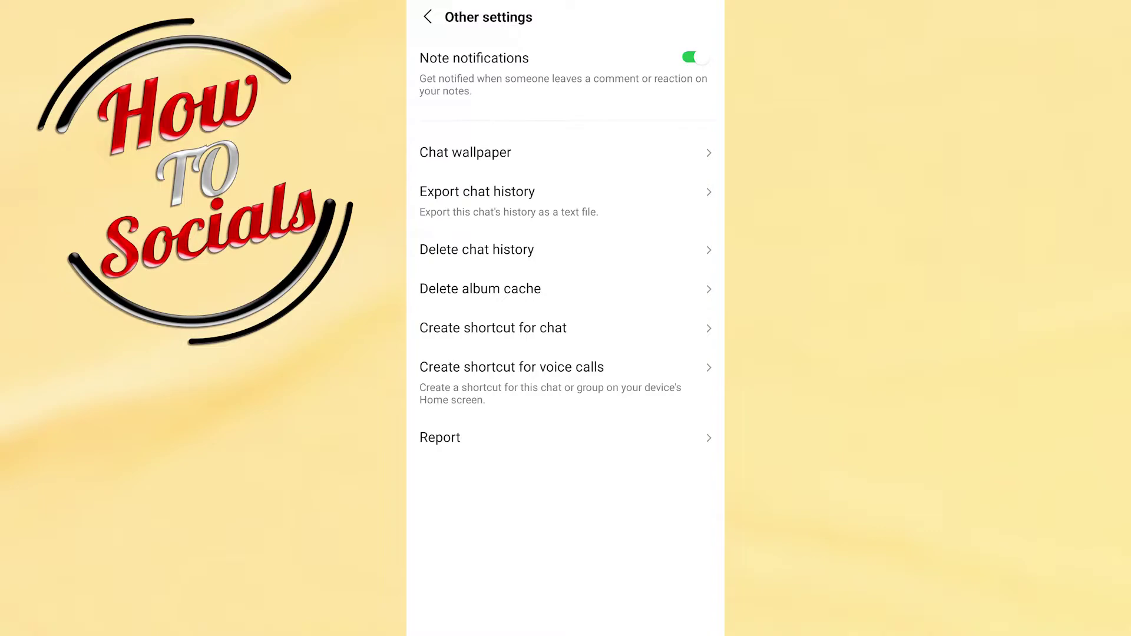
{"action": "left_click", "coordinate": [624, 246]}
{"action": "left_click", "coordinate": [619, 362]}
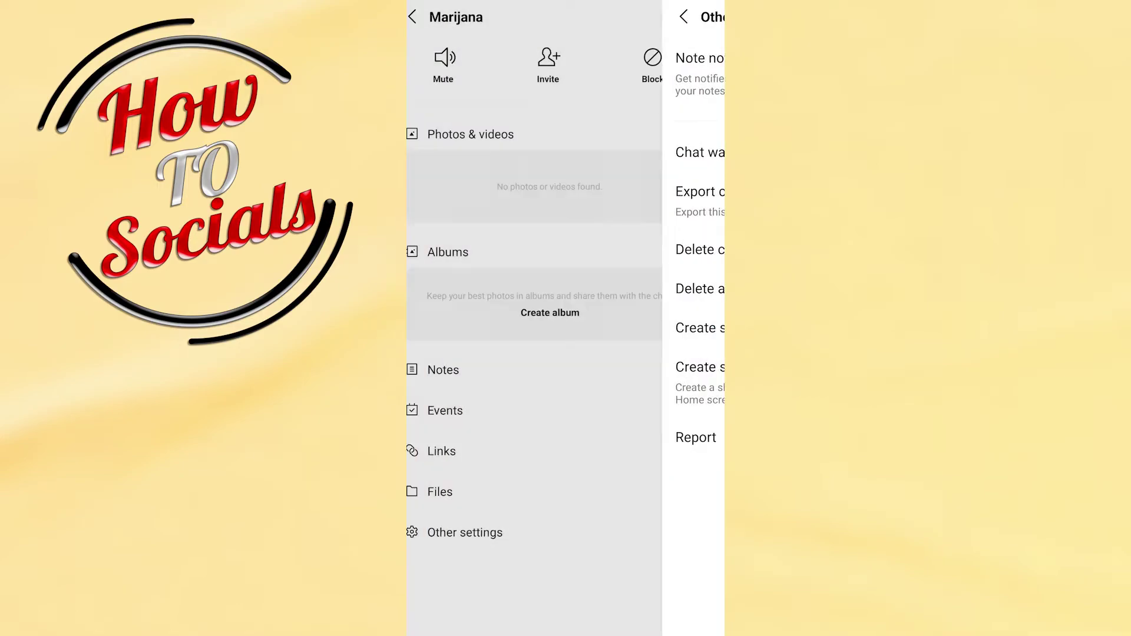
{"action": "left_click", "coordinate": [581, 528]}
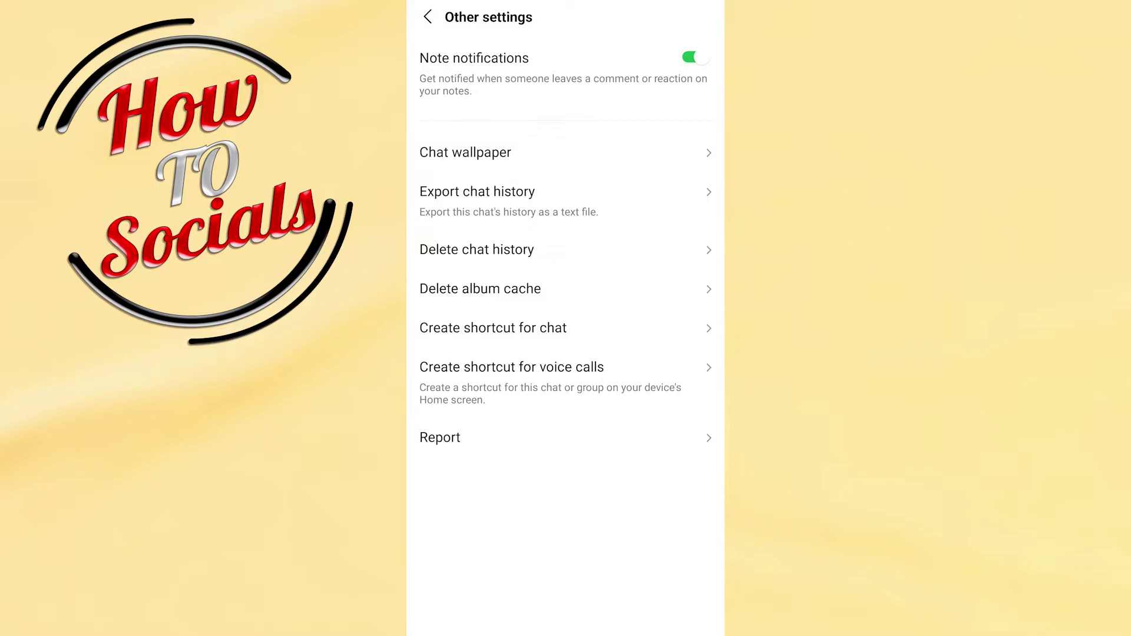
{"action": "left_click", "coordinate": [428, 17]}
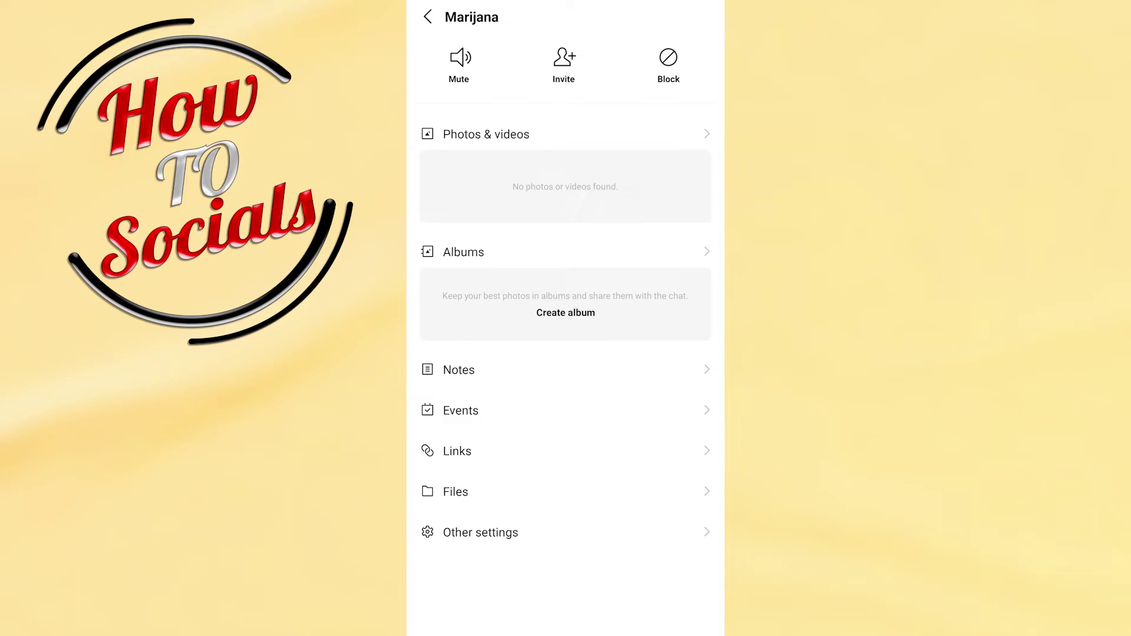
{"action": "left_click", "coordinate": [462, 530]}
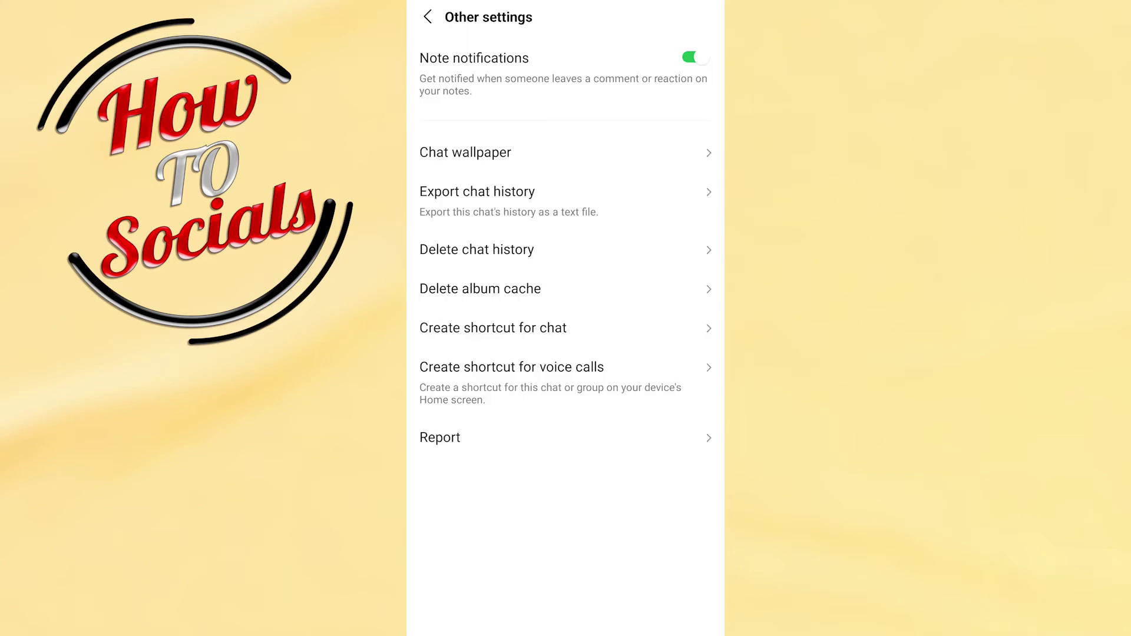
{"action": "left_click", "coordinate": [478, 191]}
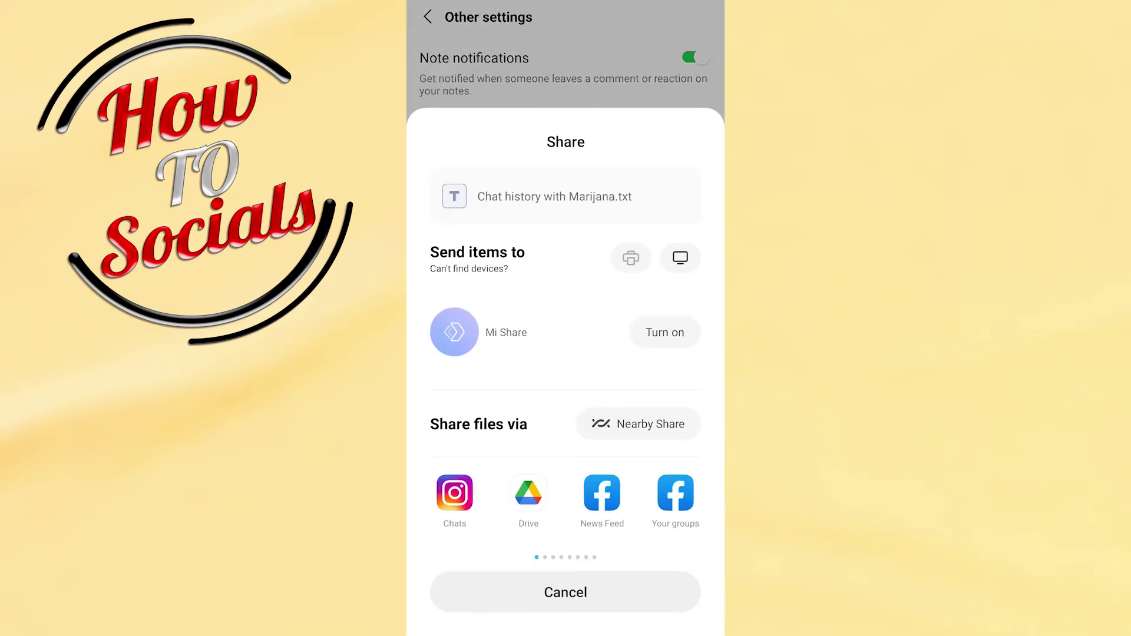
{"action": "left_click", "coordinate": [566, 593]}
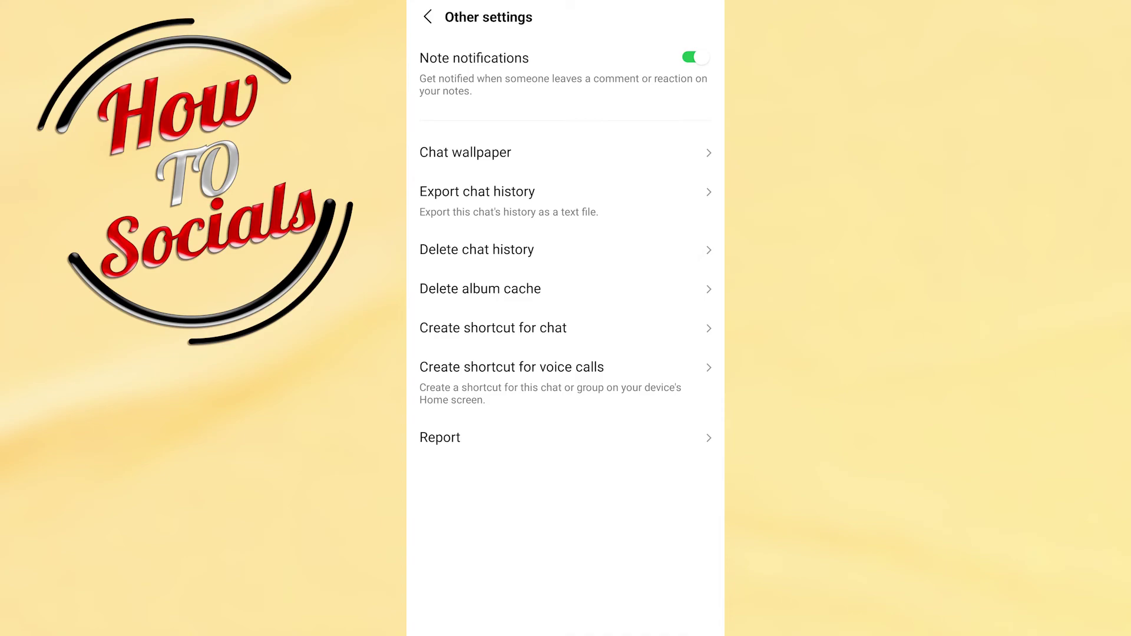